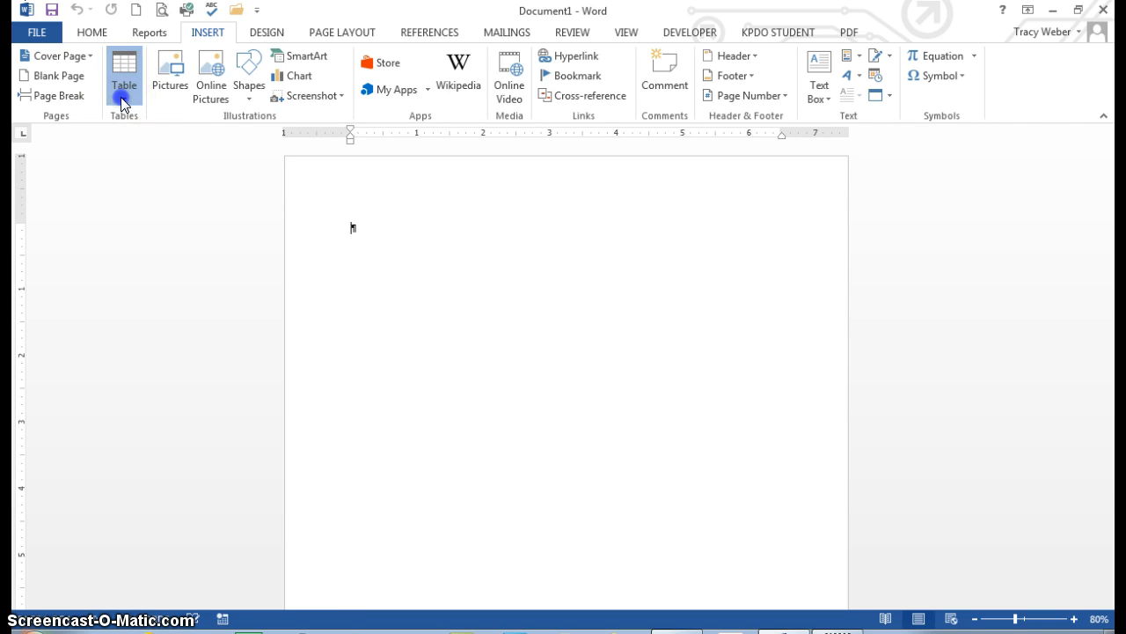
- Insert a table with four columns and three rows into the blank document
left_click(121, 97)
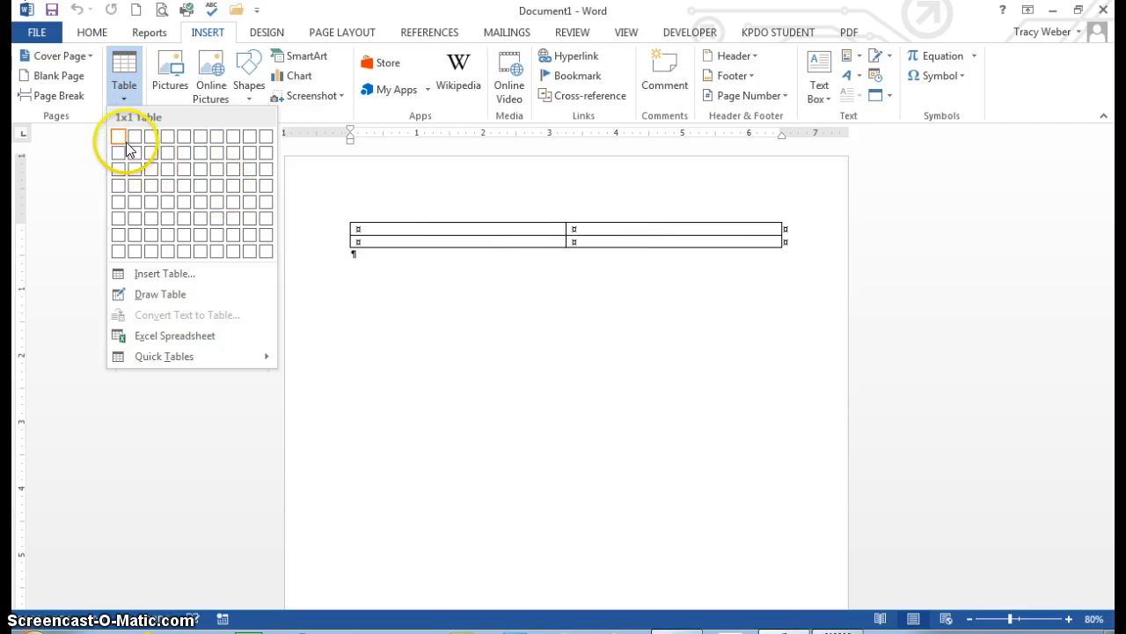
left_click(170, 169)
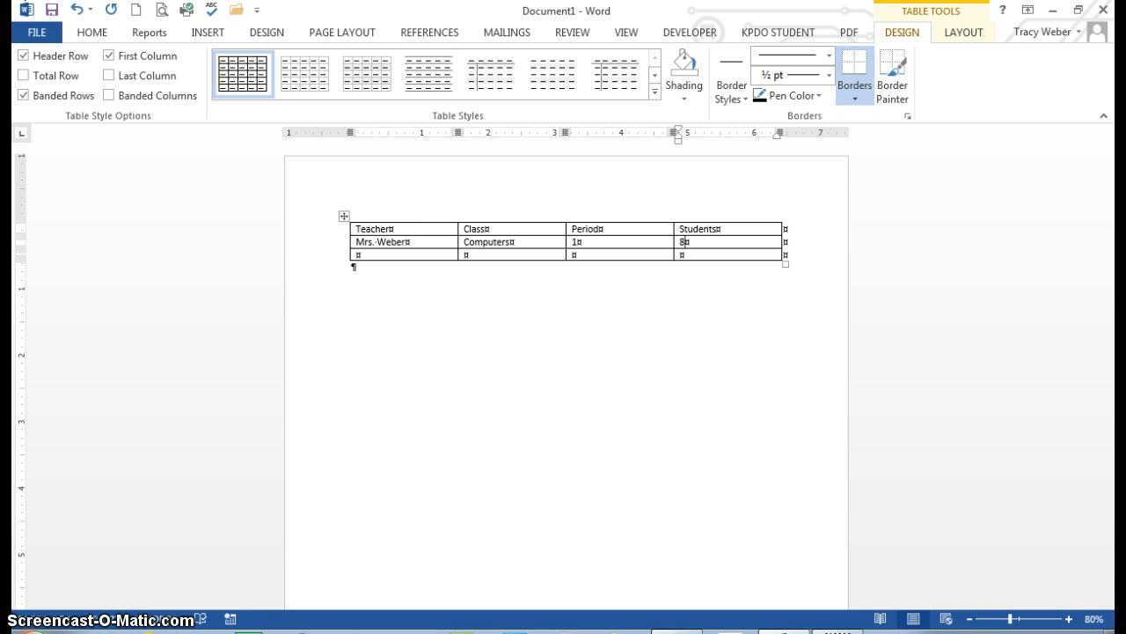
- Step backward and forward through the table's cells, one cell at a time
key("shift+Tab")
key("shift+Tab")
key("shift+Tab")
key("shift+Tab")
key("shift+Tab")
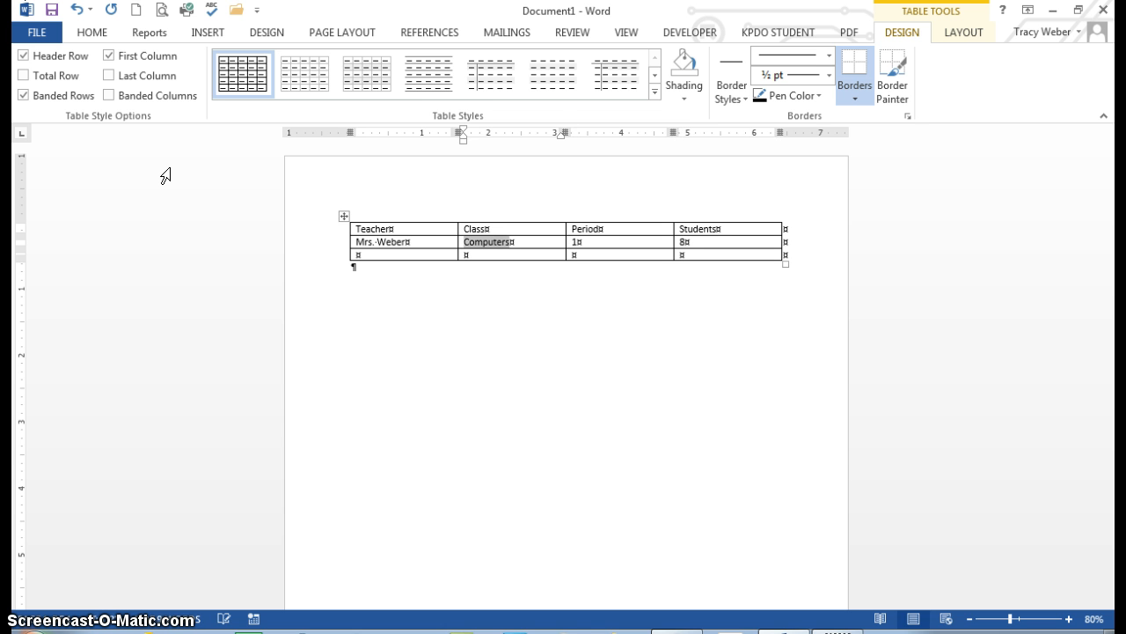
key("Tab")
key("Tab")
key("Tab")
key("Tab")
key("Tab")
key("Tab")
key("Tab")
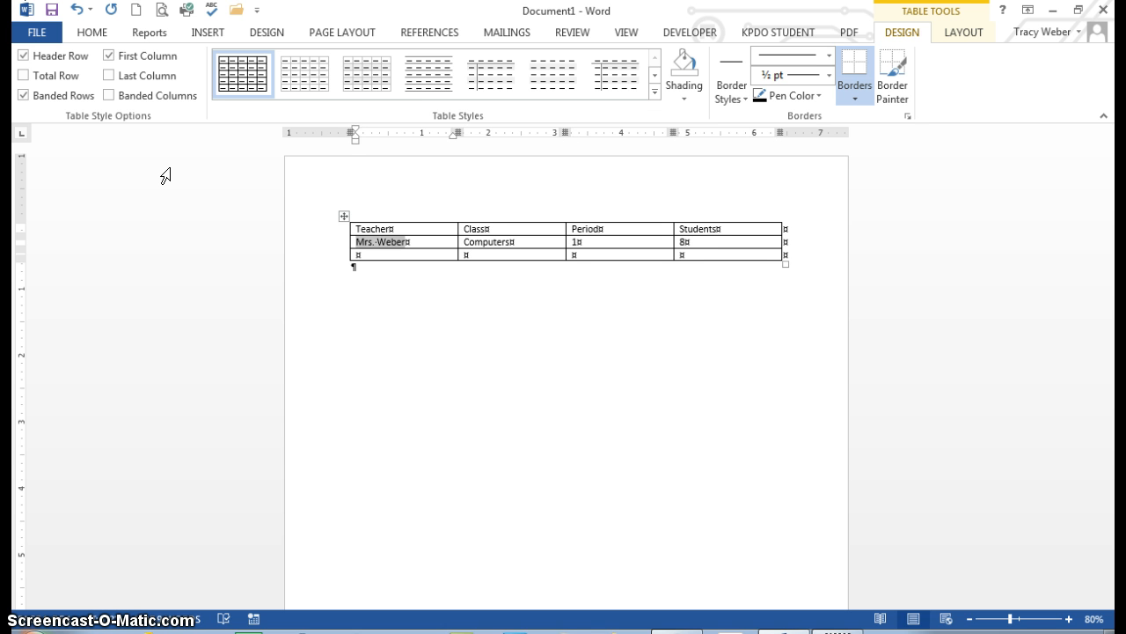
- Insert a second table with five columns and two rows, one blank paragraph below the first, and append a third row to it
left_click(388, 271)
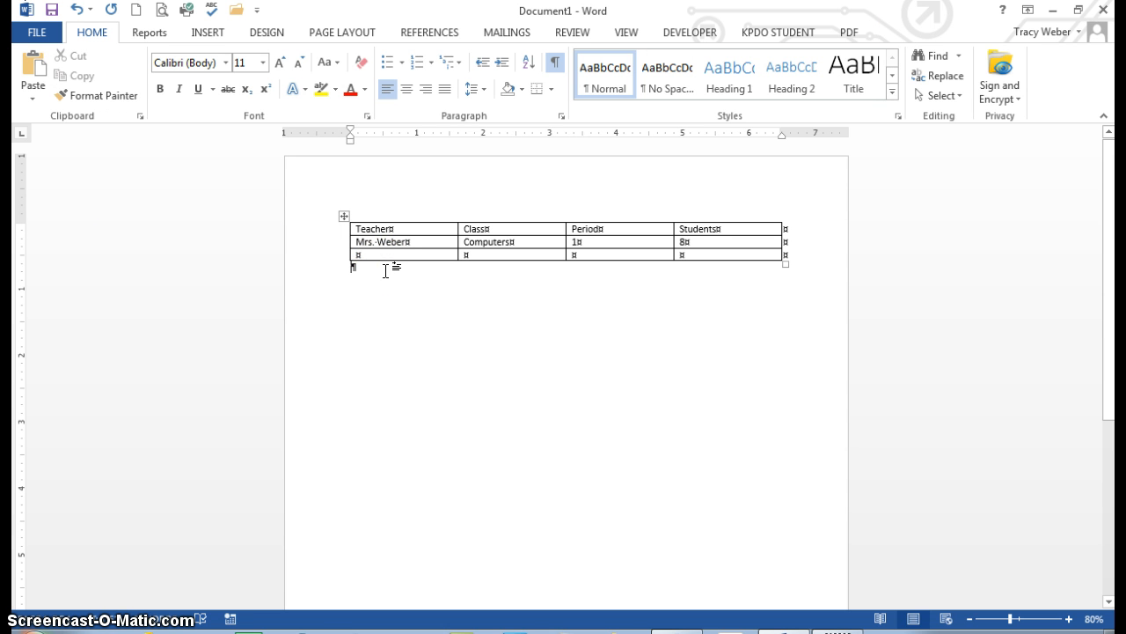
key("Return")
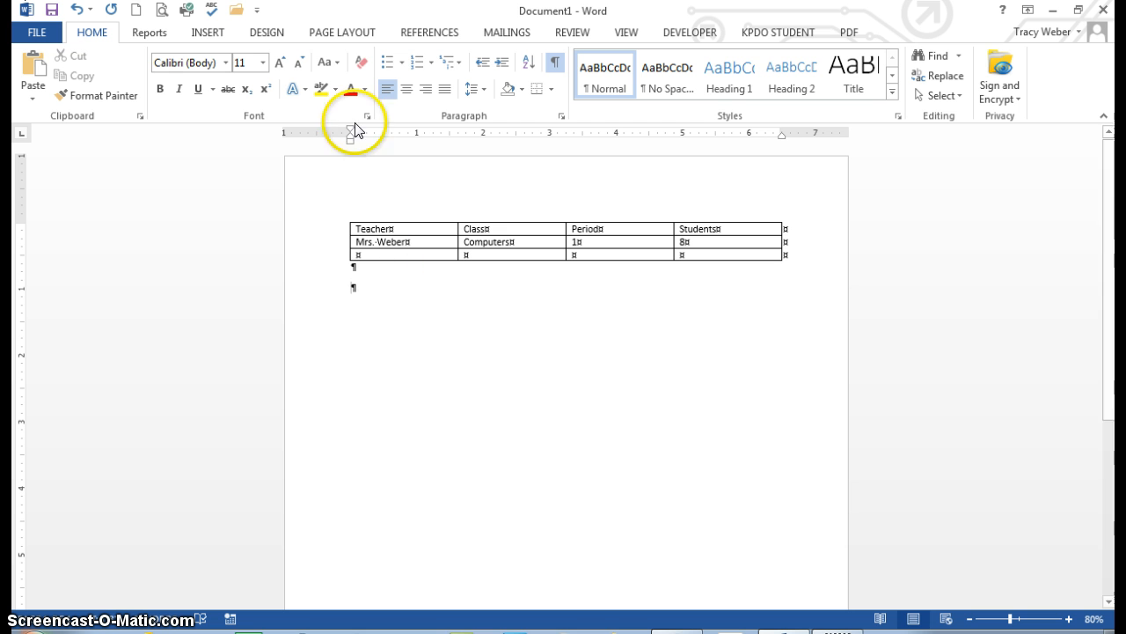
left_click(202, 37)
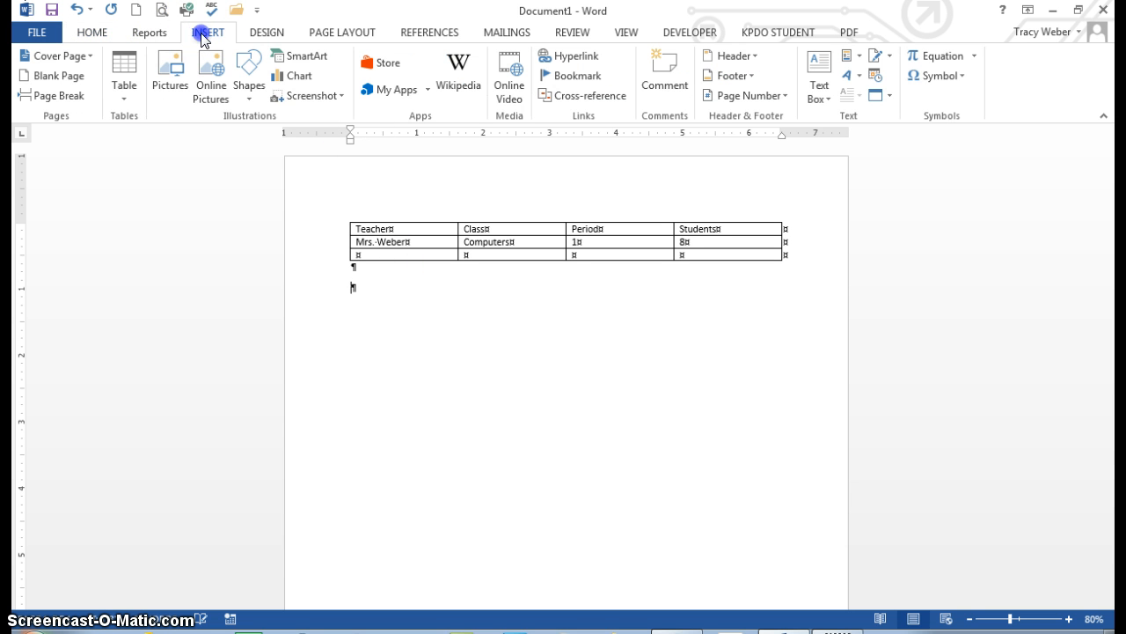
left_click(124, 66)
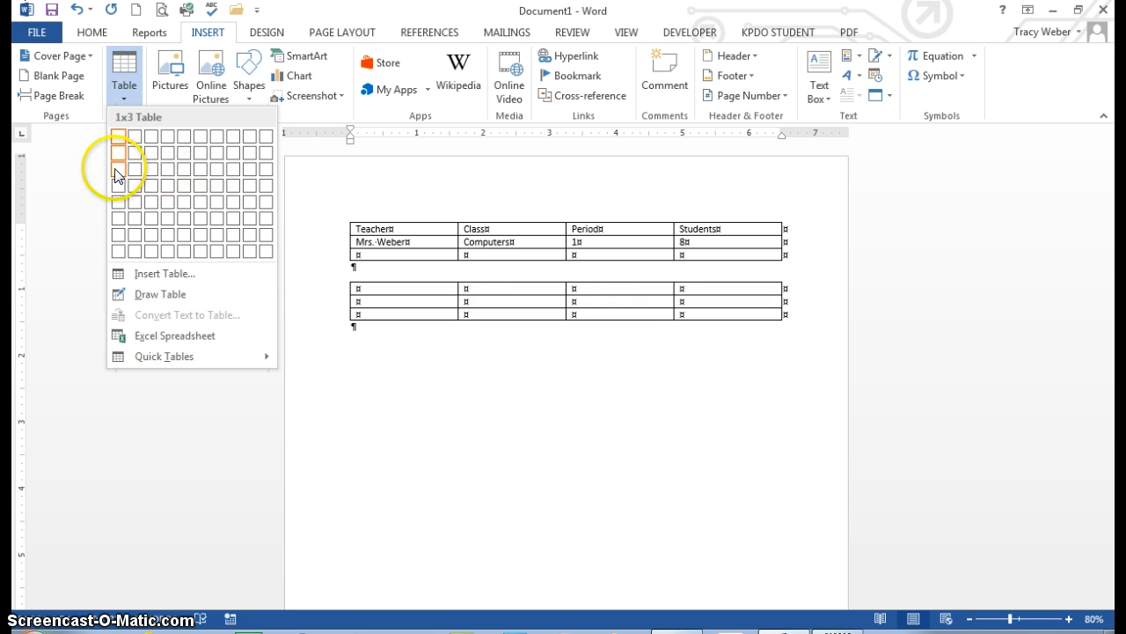
left_click(144, 274)
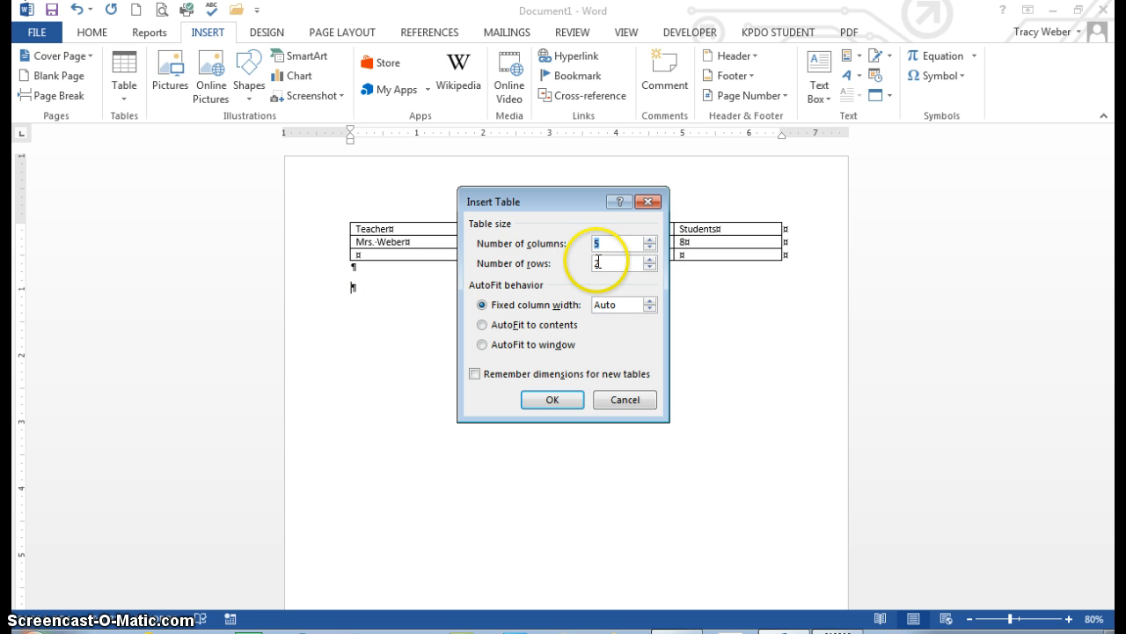
left_click(552, 398)
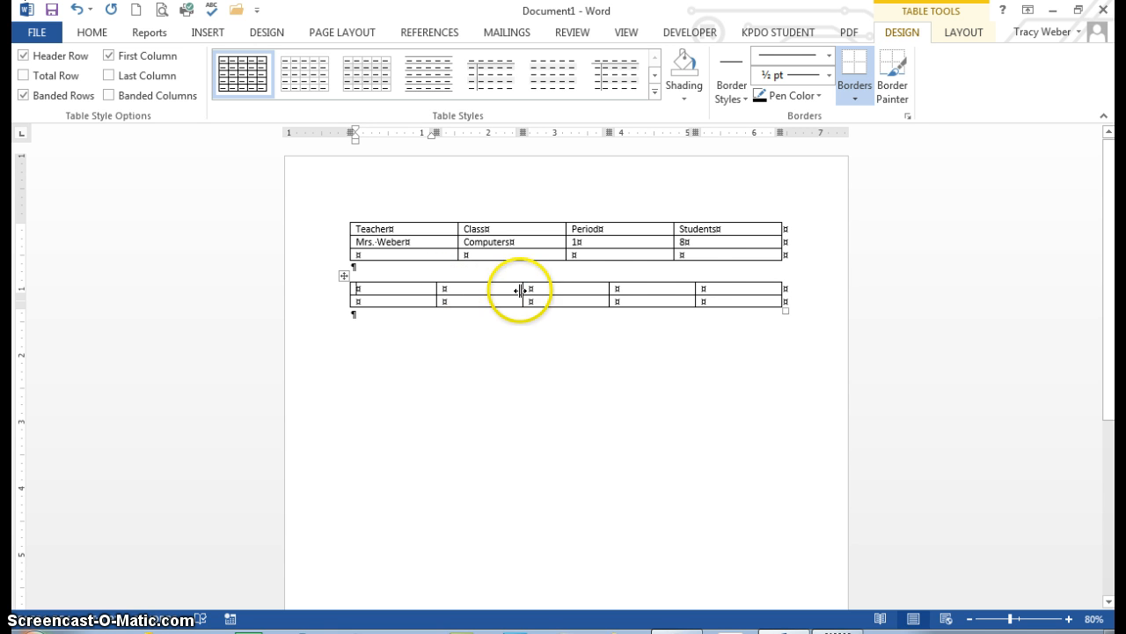
left_click(712, 301)
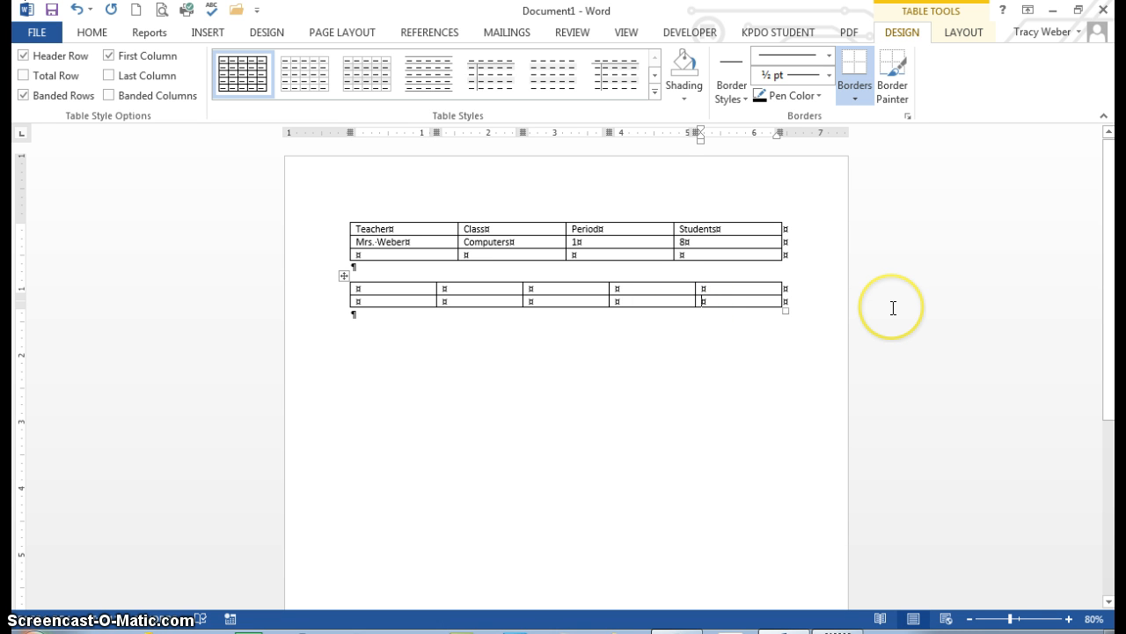
key("Tab")
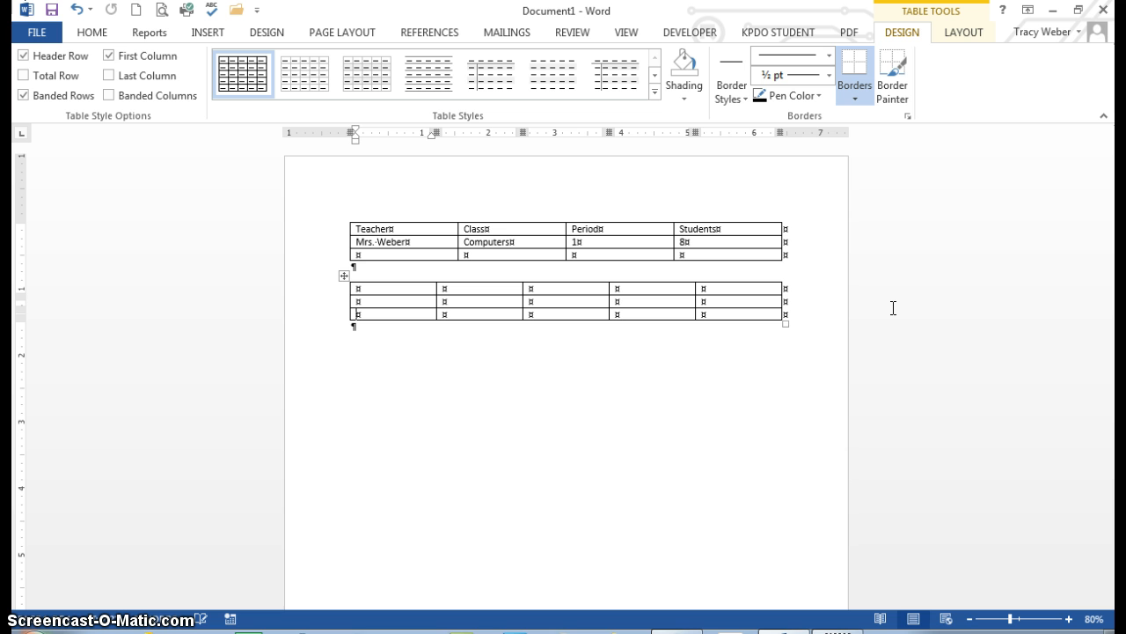
- Delete the entire five-column table below the first one
left_click(343, 276)
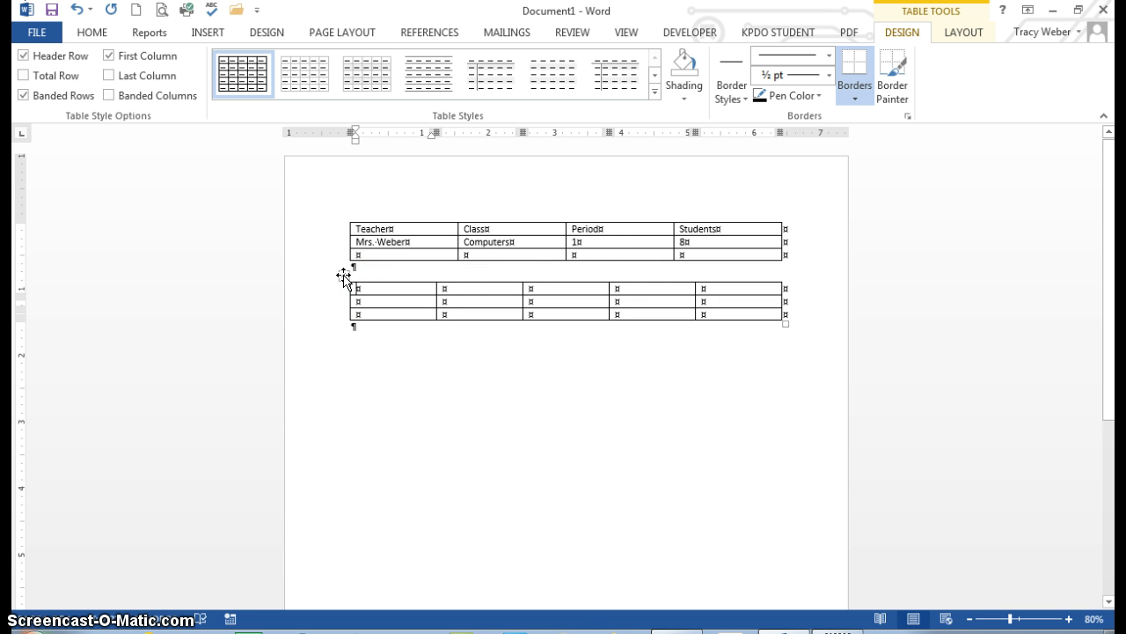
left_click(343, 275)
left_click(344, 275)
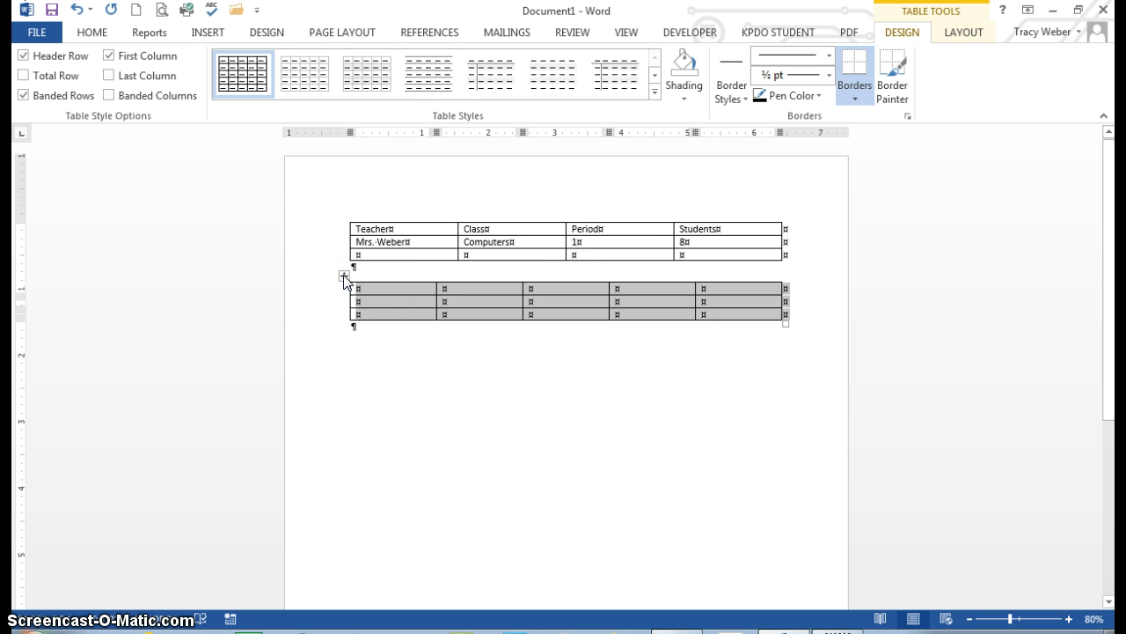
right_click(343, 275)
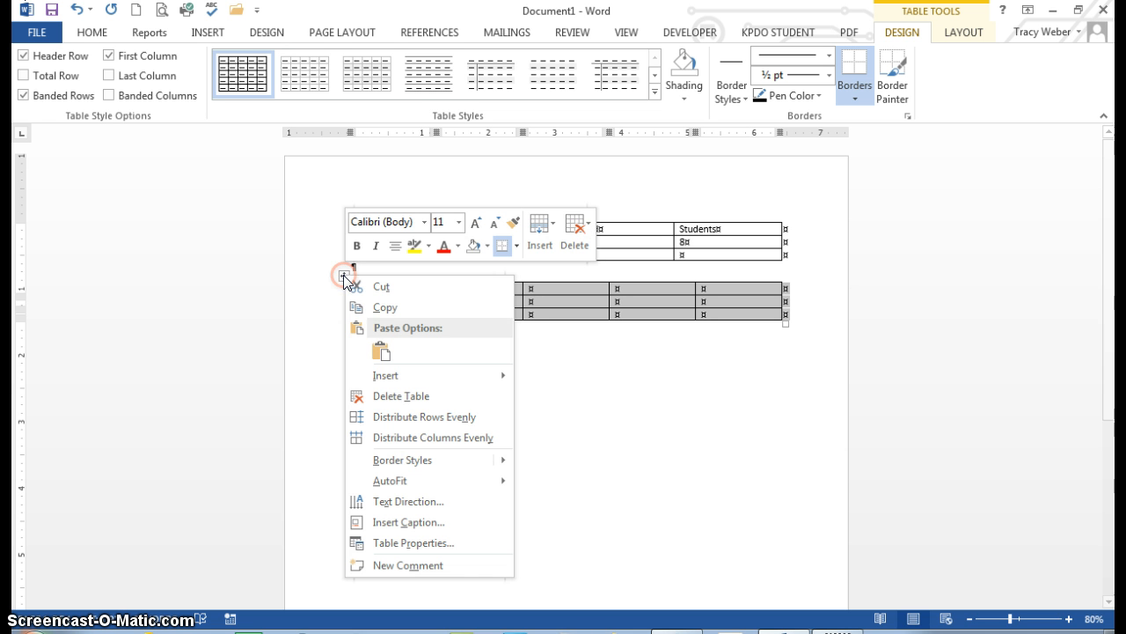
left_click(417, 396)
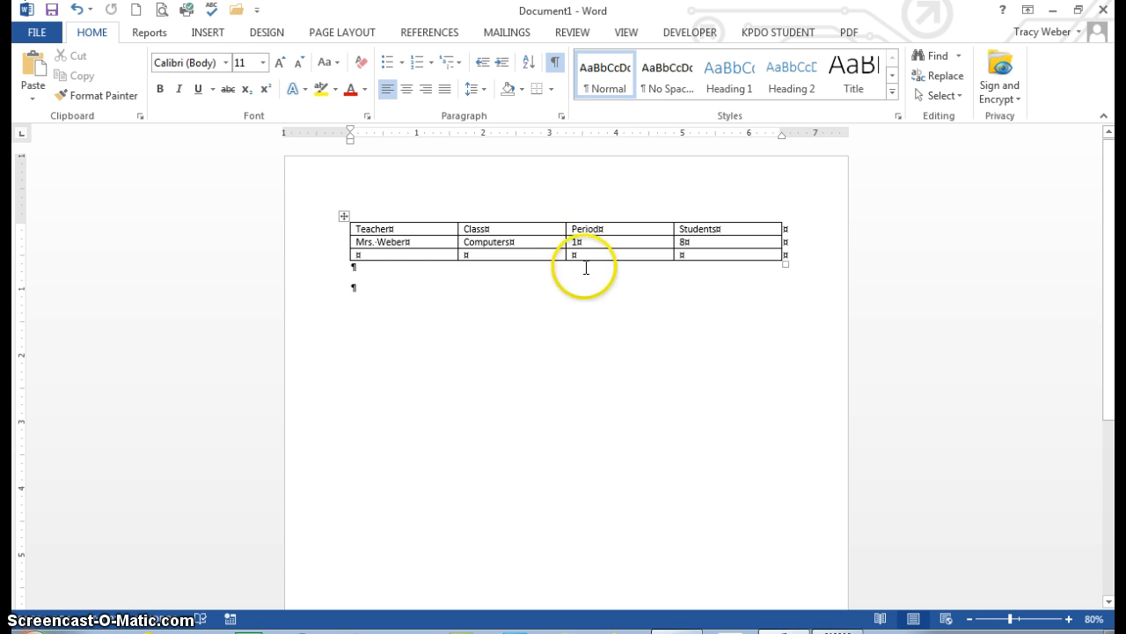
- Append an empty row to the end of the table and insert another empty row directly above it
left_click(705, 254)
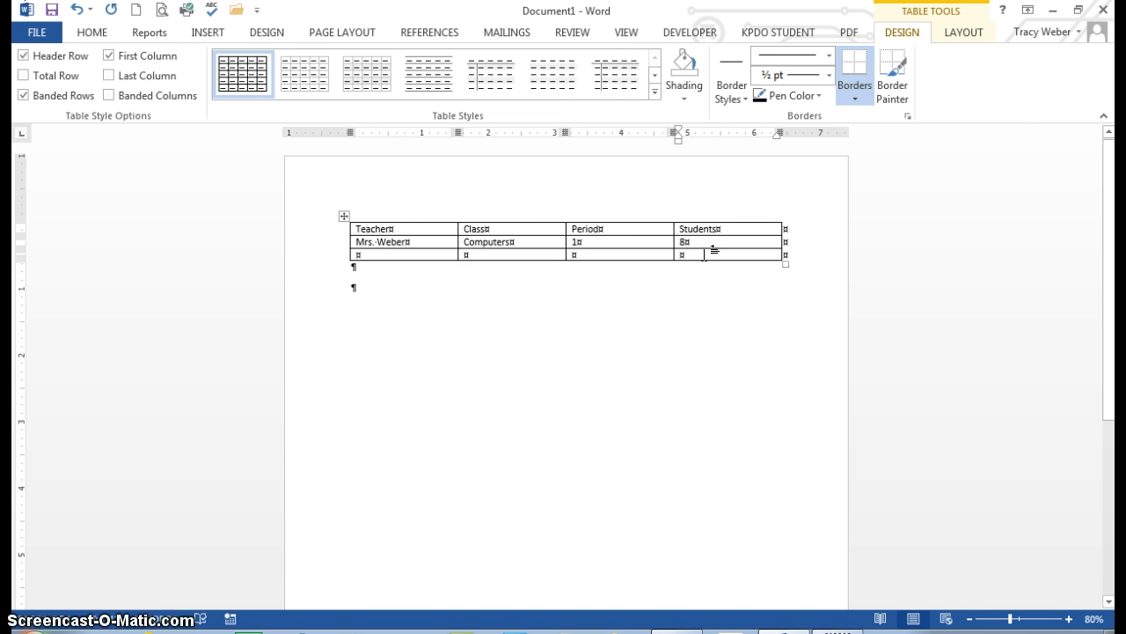
key("Tab")
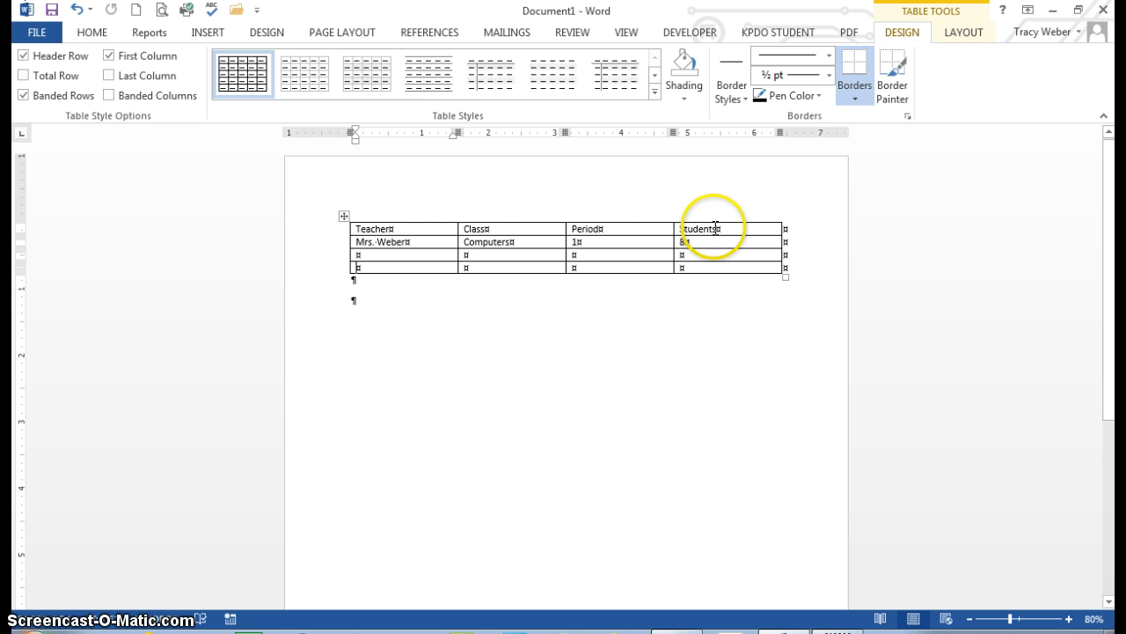
mouse_move(340, 277)
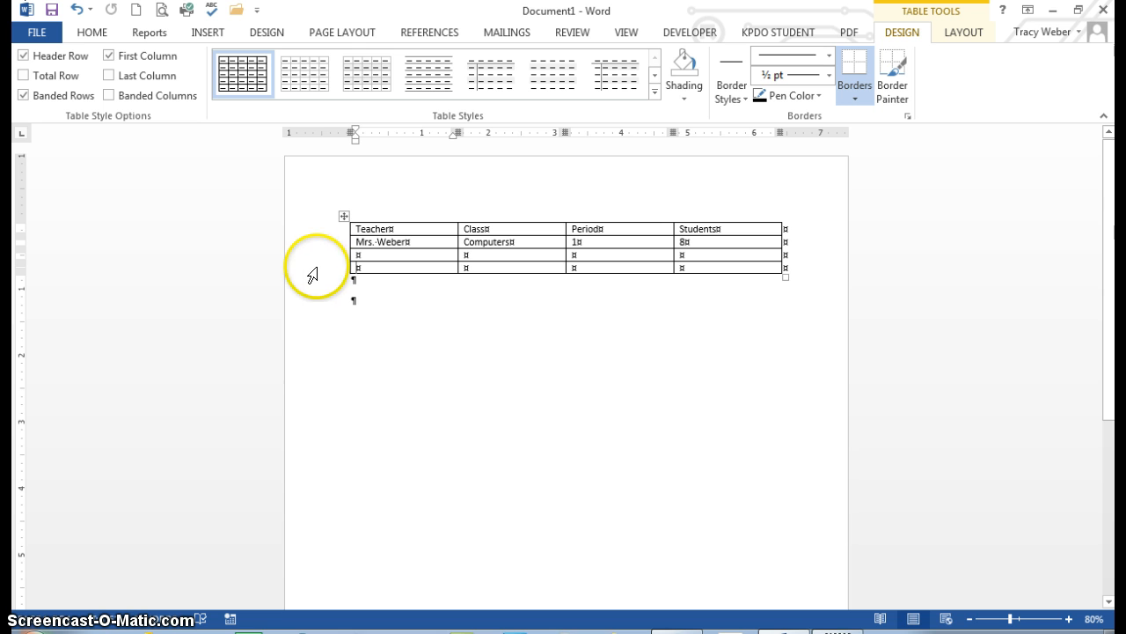
left_click(312, 269)
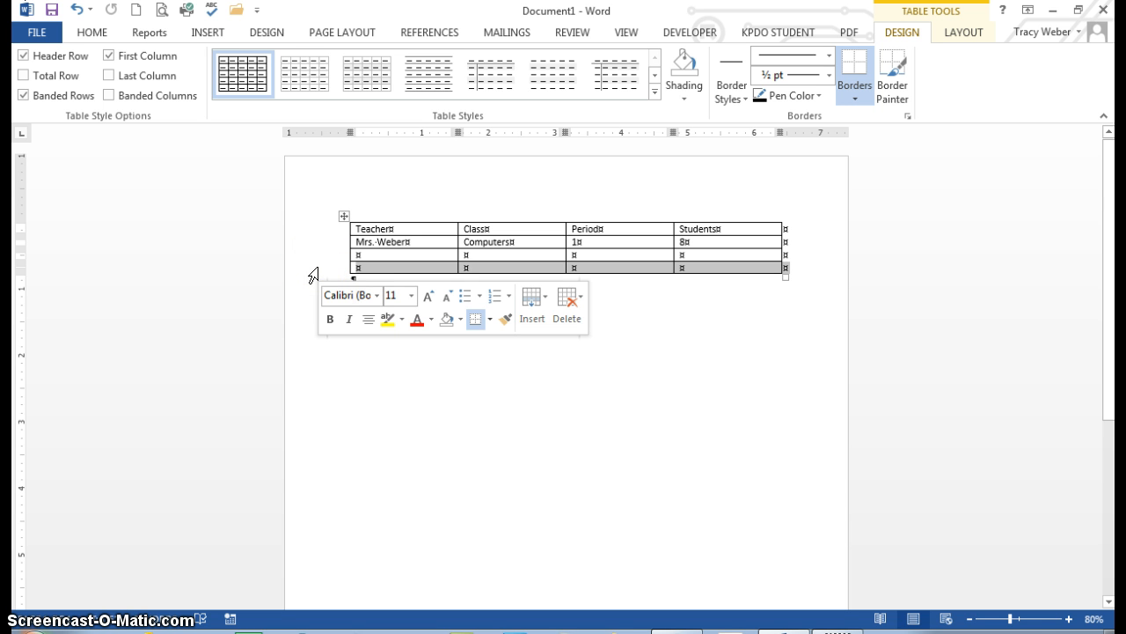
mouse_move(323, 277)
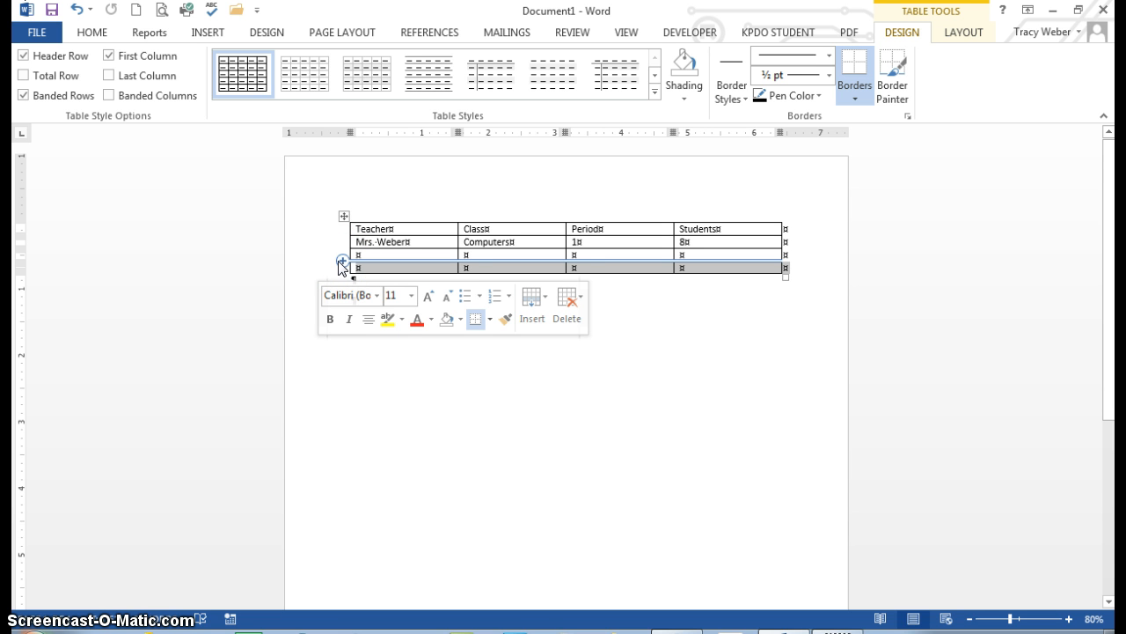
left_click(341, 260)
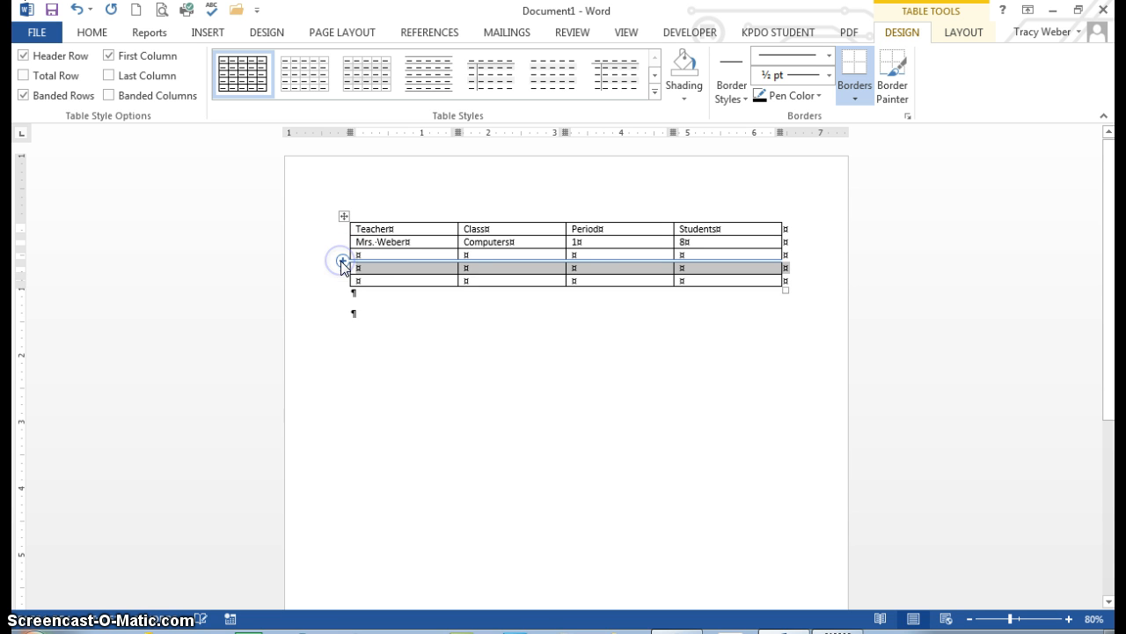
- Insert an empty column between the Class and Period columns
left_click(696, 215)
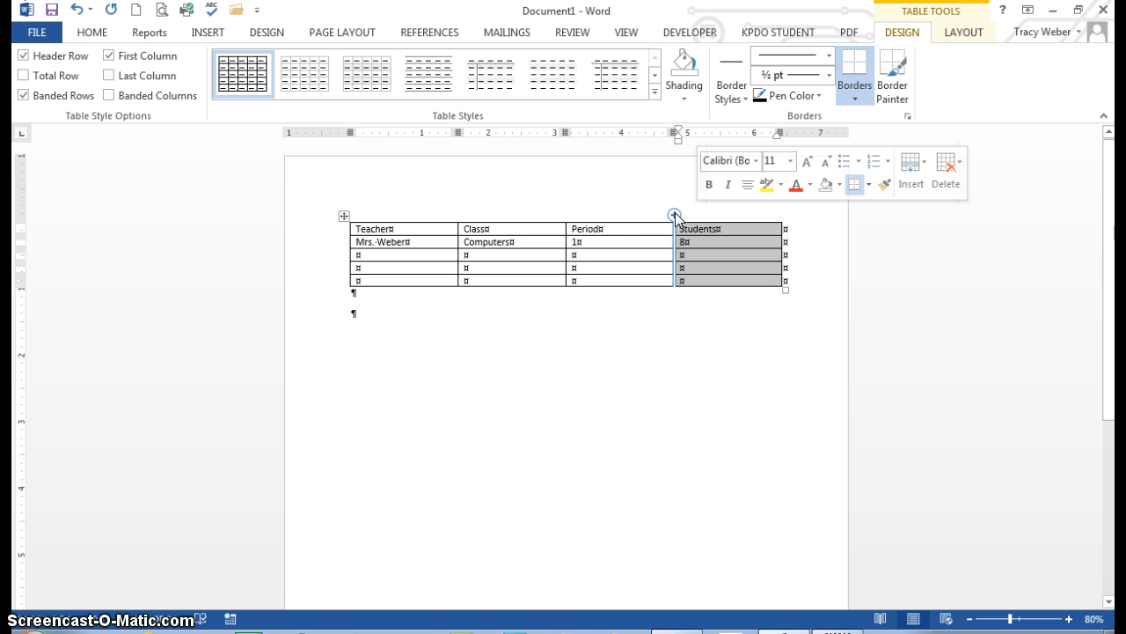
left_click(580, 217)
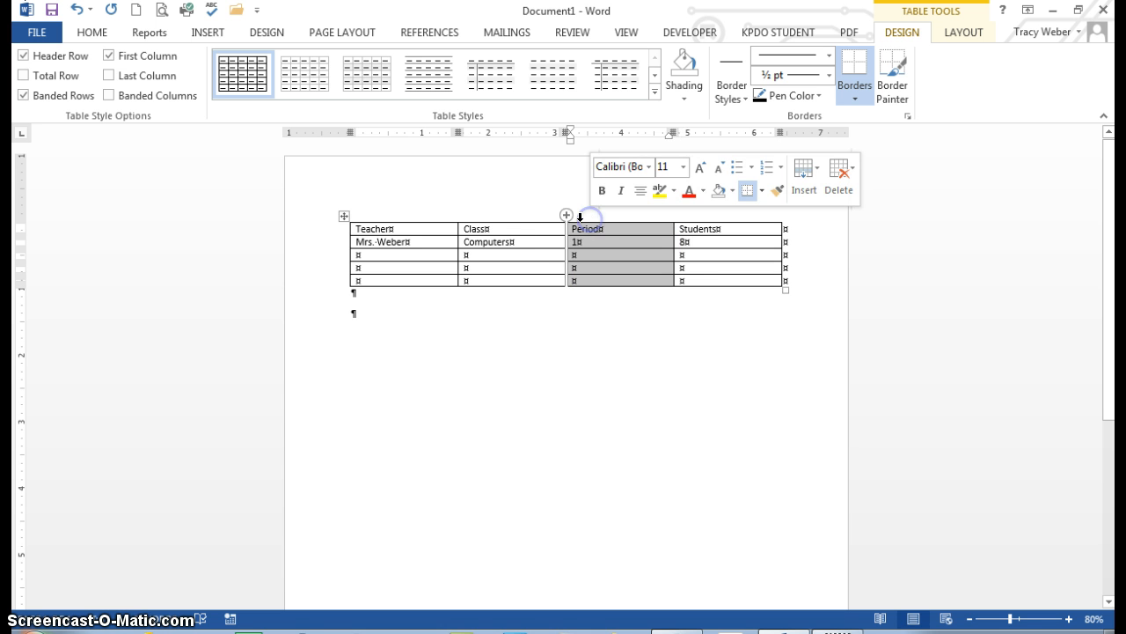
left_click(565, 215)
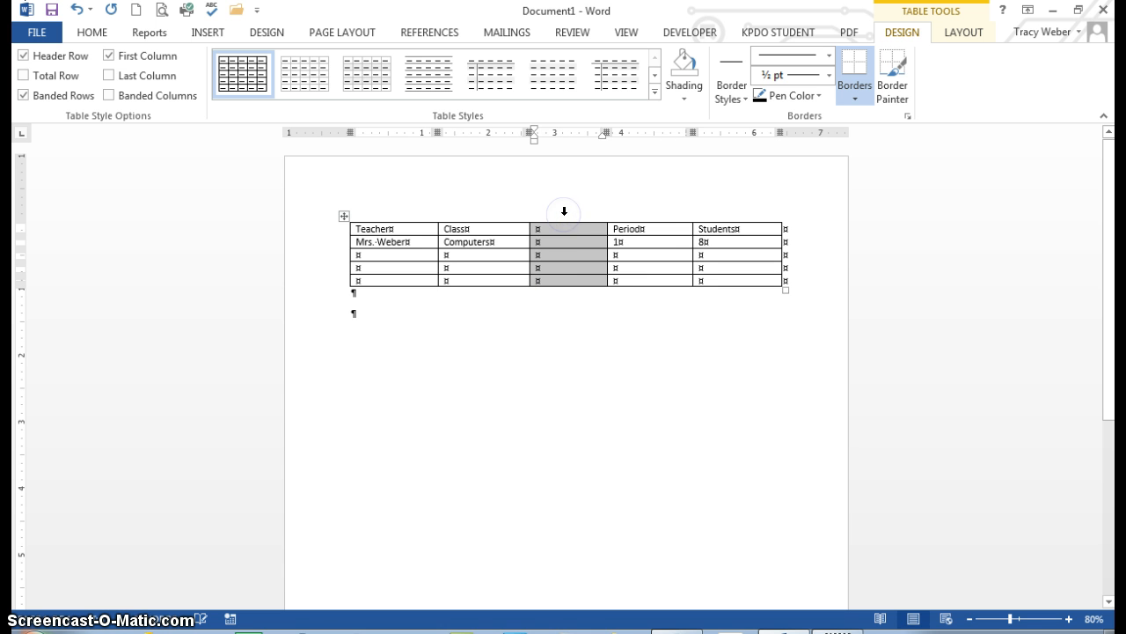
- Delete the empty column between Class and Period
left_click(651, 376)
left_click(570, 214)
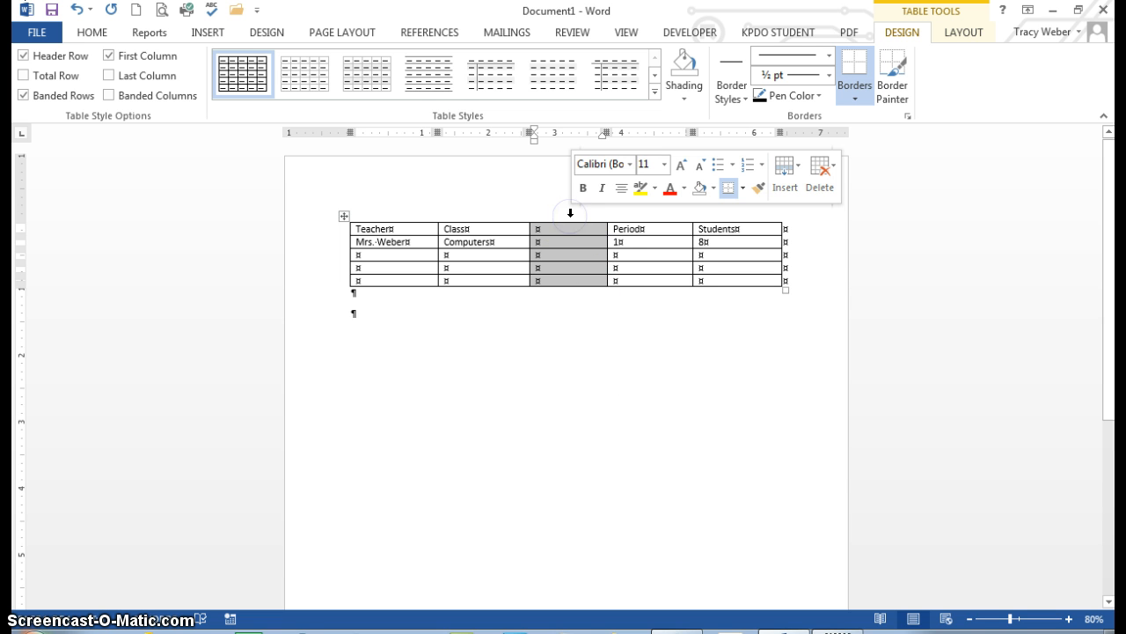
left_click(817, 167)
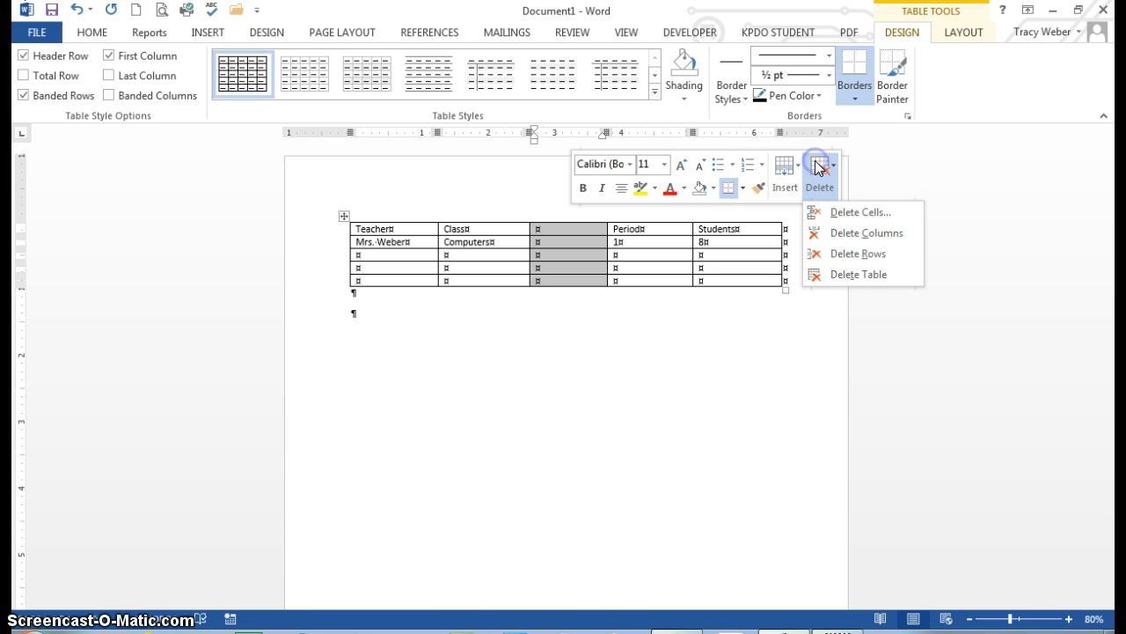
left_click(837, 232)
left_click(780, 297)
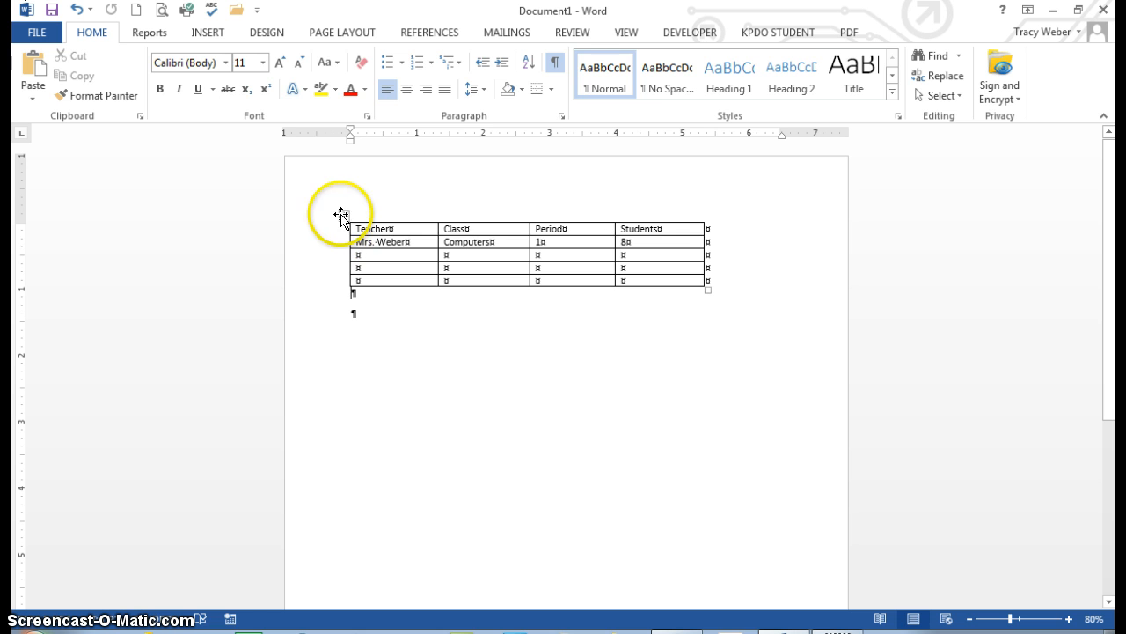
left_click(340, 216)
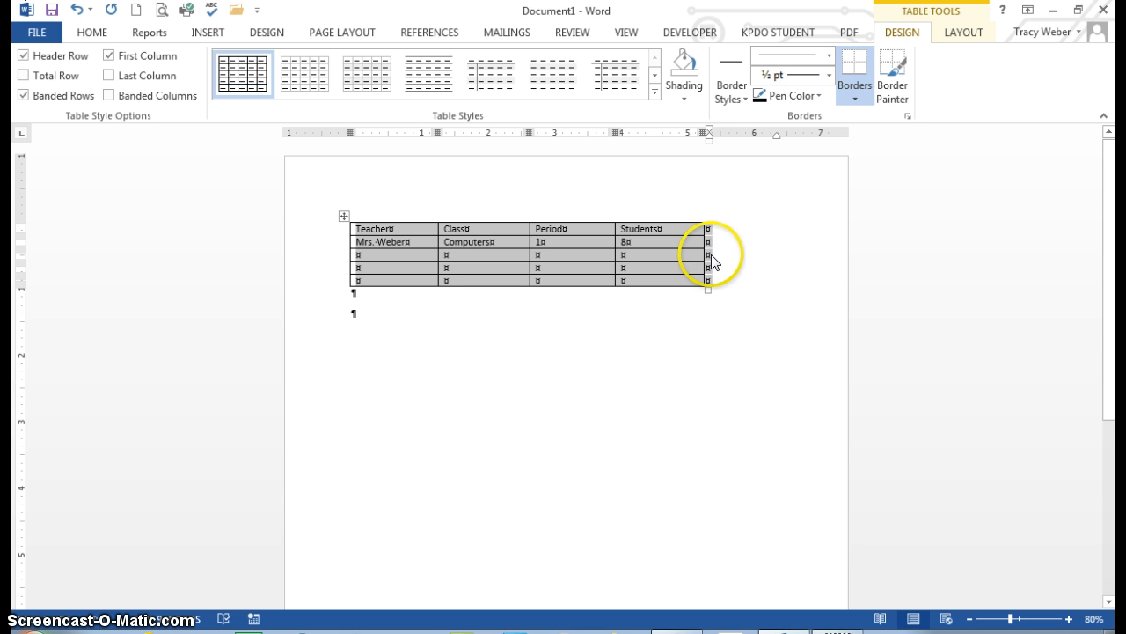
left_click(404, 269)
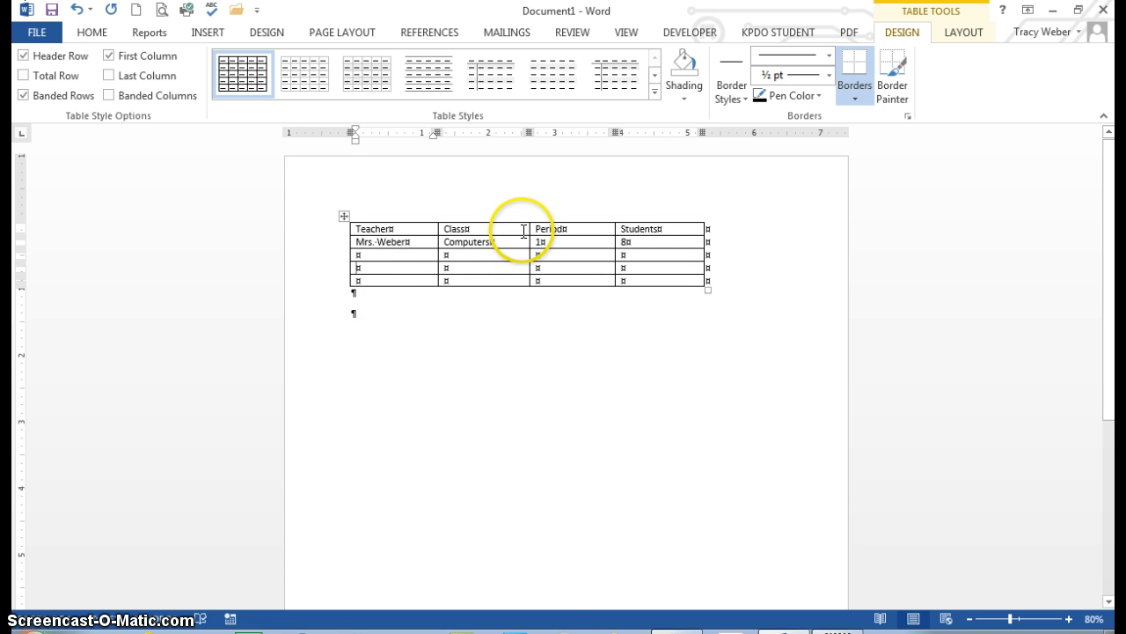
mouse_move(342, 257)
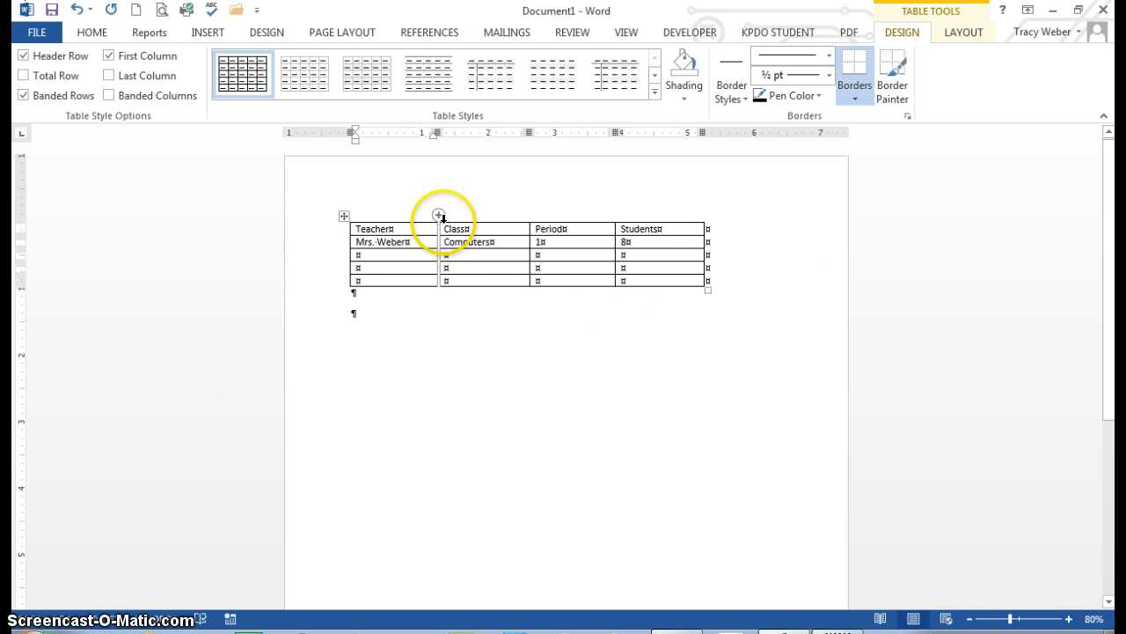
mouse_move(348, 234)
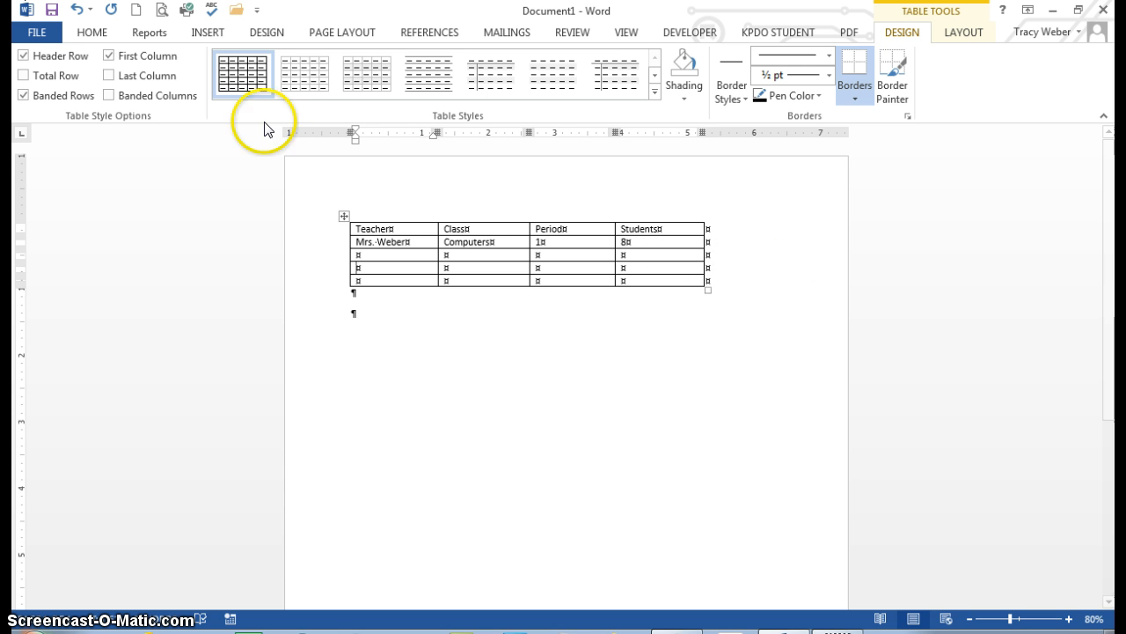
- Center the text horizontally in all cells of the table
left_click(93, 35)
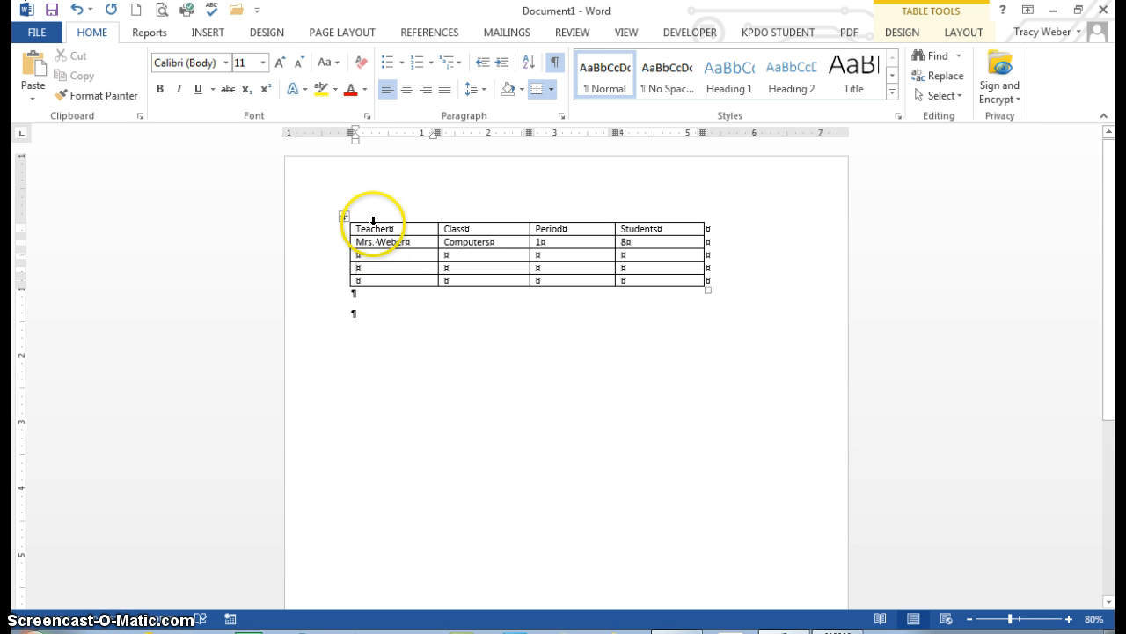
left_click_drag(377, 230, 674, 296)
left_click(518, 251)
left_click_drag(388, 227, 636, 284)
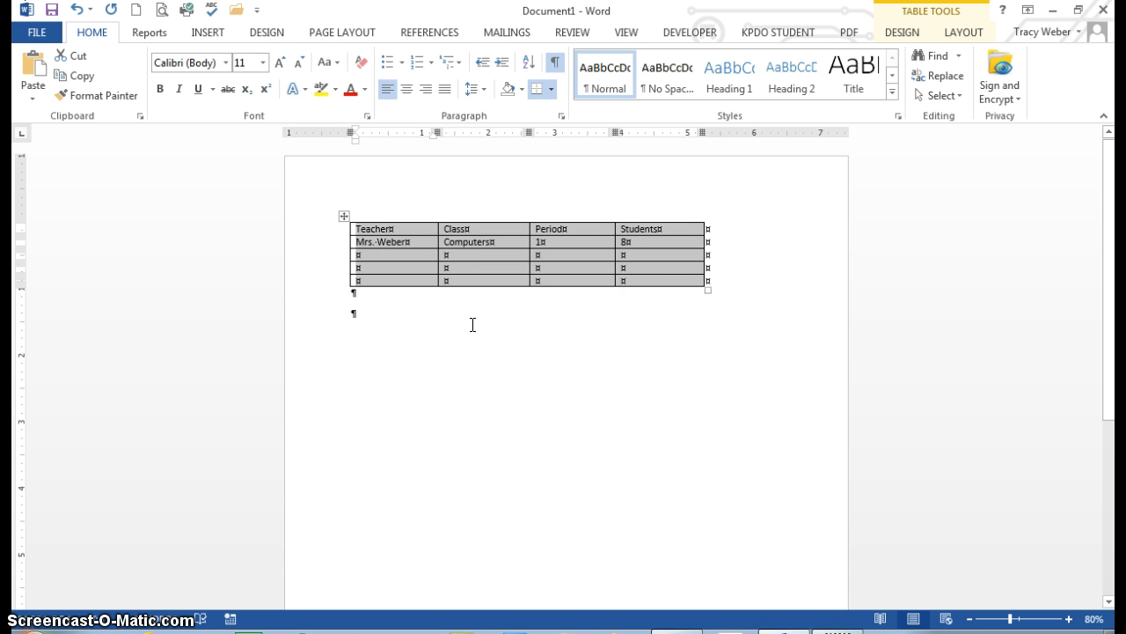
left_click(531, 255)
left_click(407, 90)
left_click(407, 91)
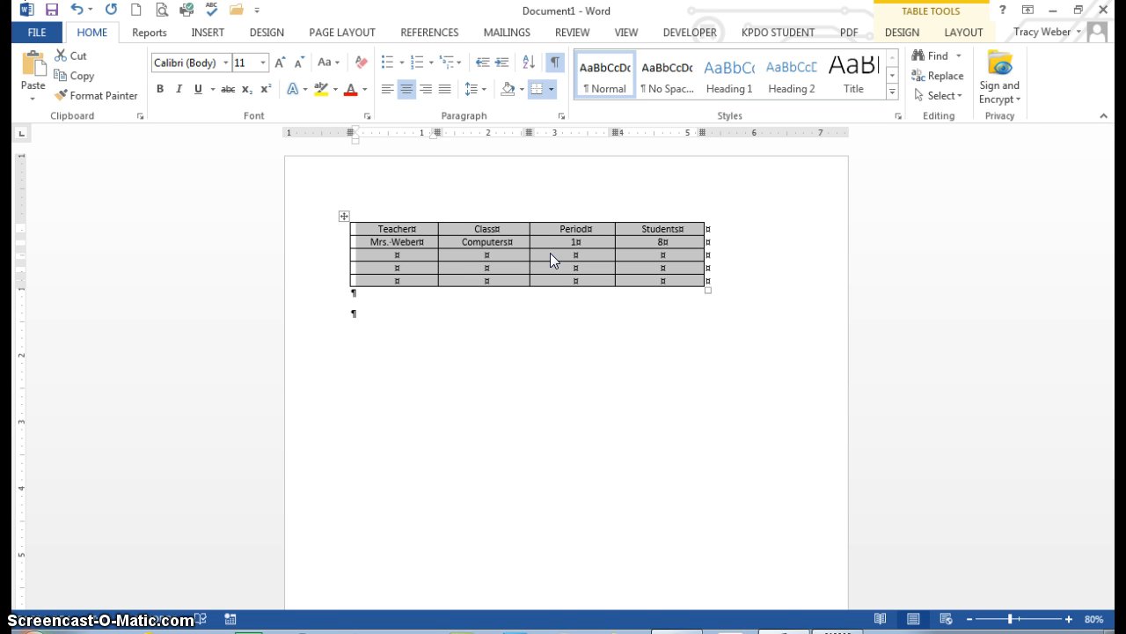
- Undo the centering of the text in the table cells
left_click(432, 254)
left_click(97, 95)
left_click(77, 9)
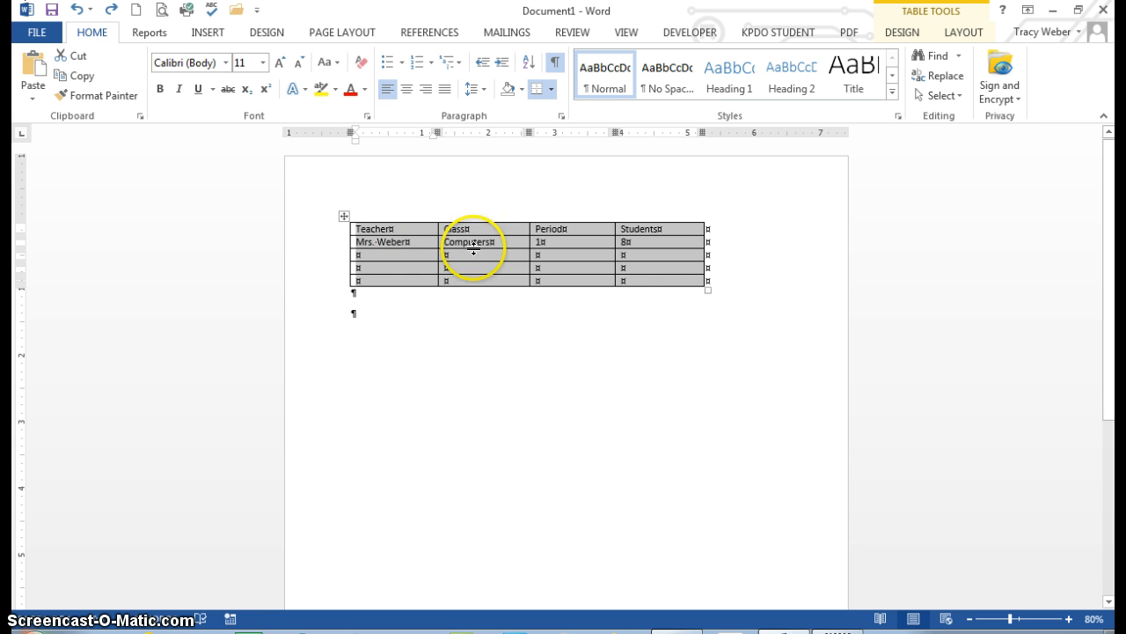
- Center the entire table horizontally between the page margins, keeping the cell text left-aligned
left_click(344, 216)
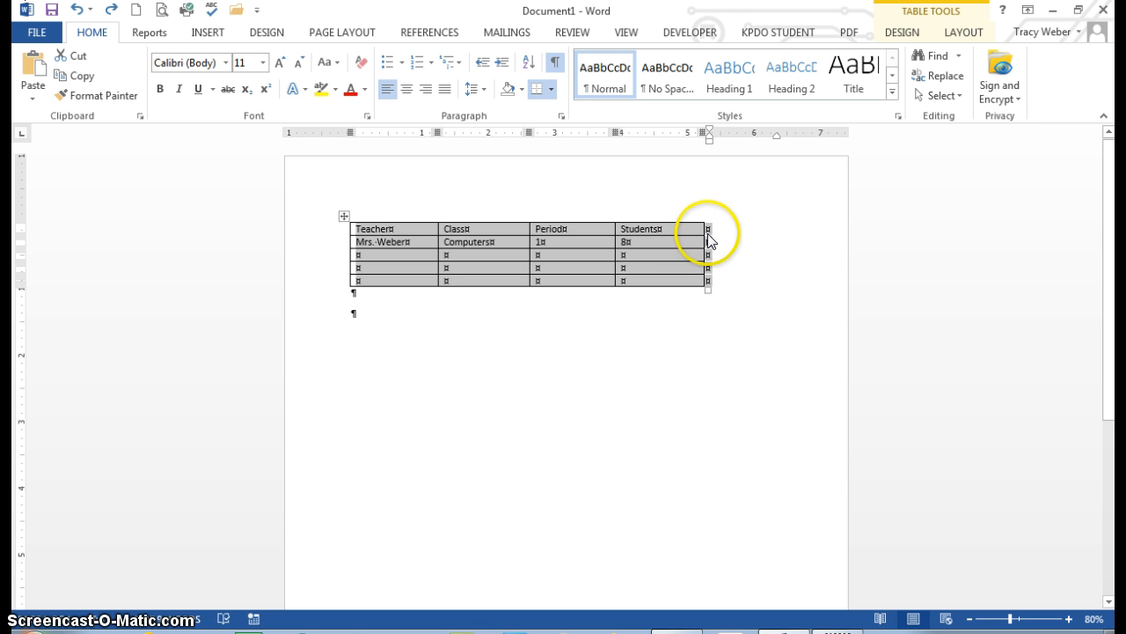
left_click(407, 90)
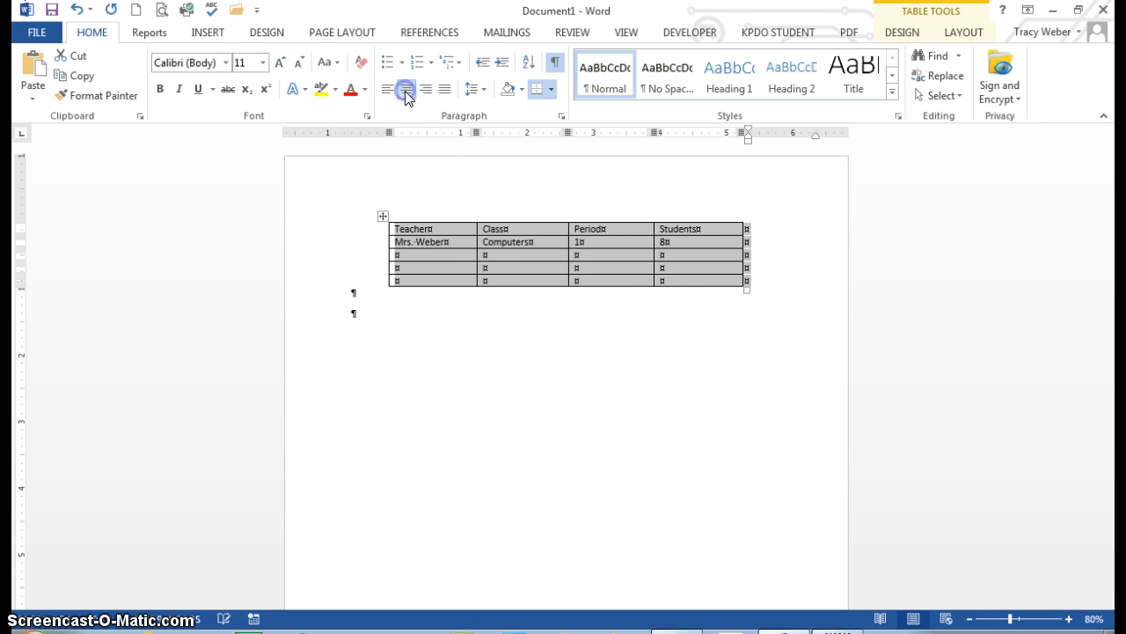
left_click(562, 420)
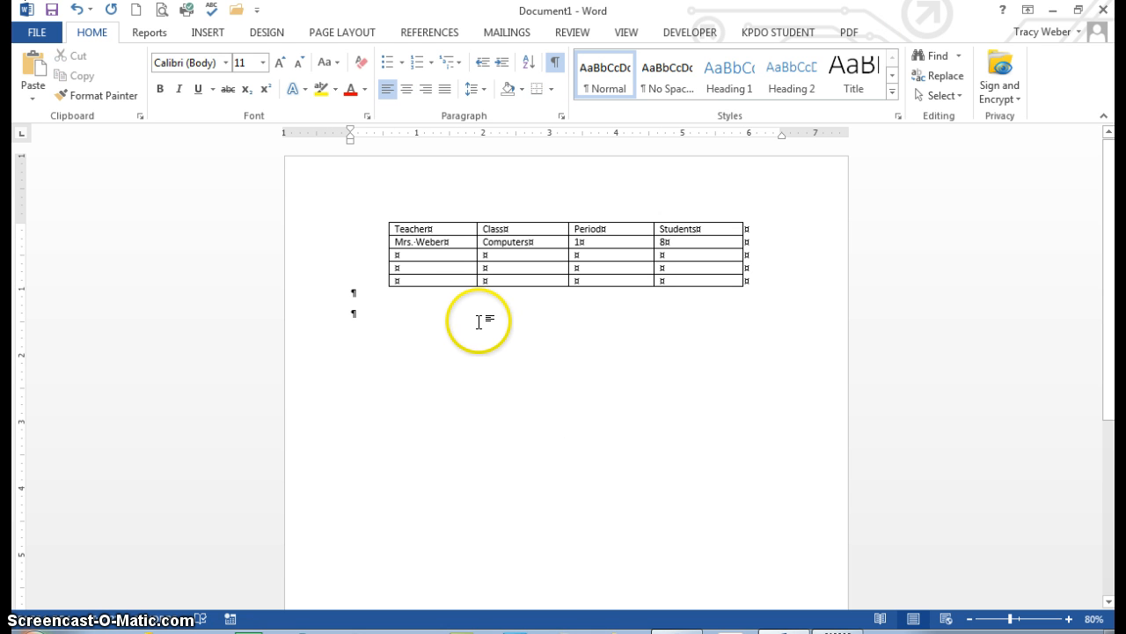
- Set the page's vertical alignment to Center for the whole document and check the table's placement on the page
left_click(336, 33)
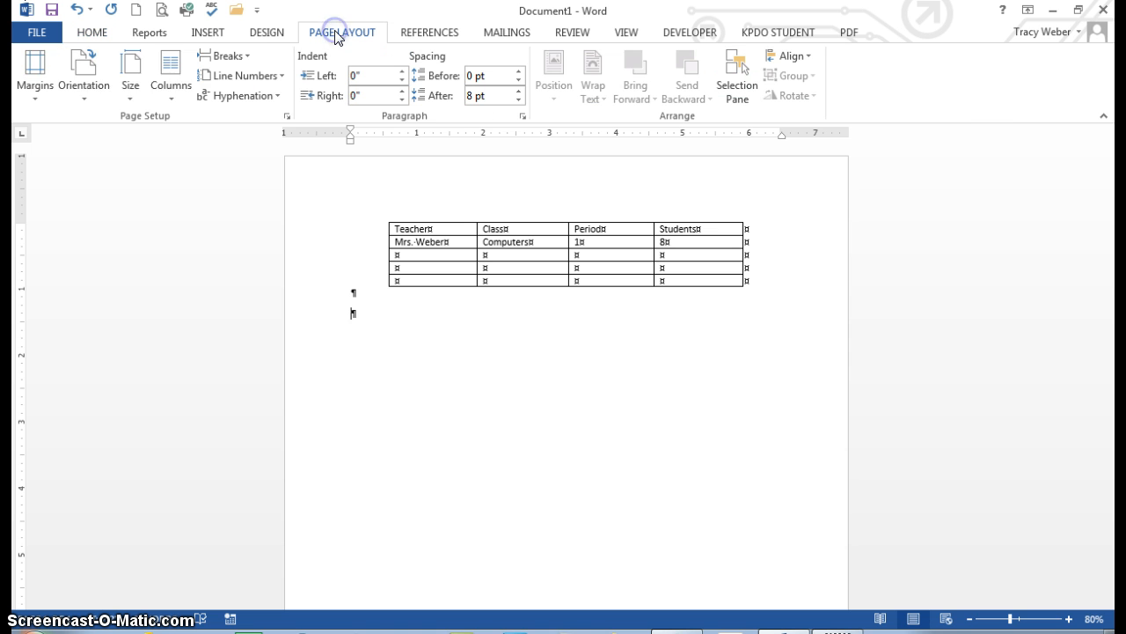
left_click(35, 96)
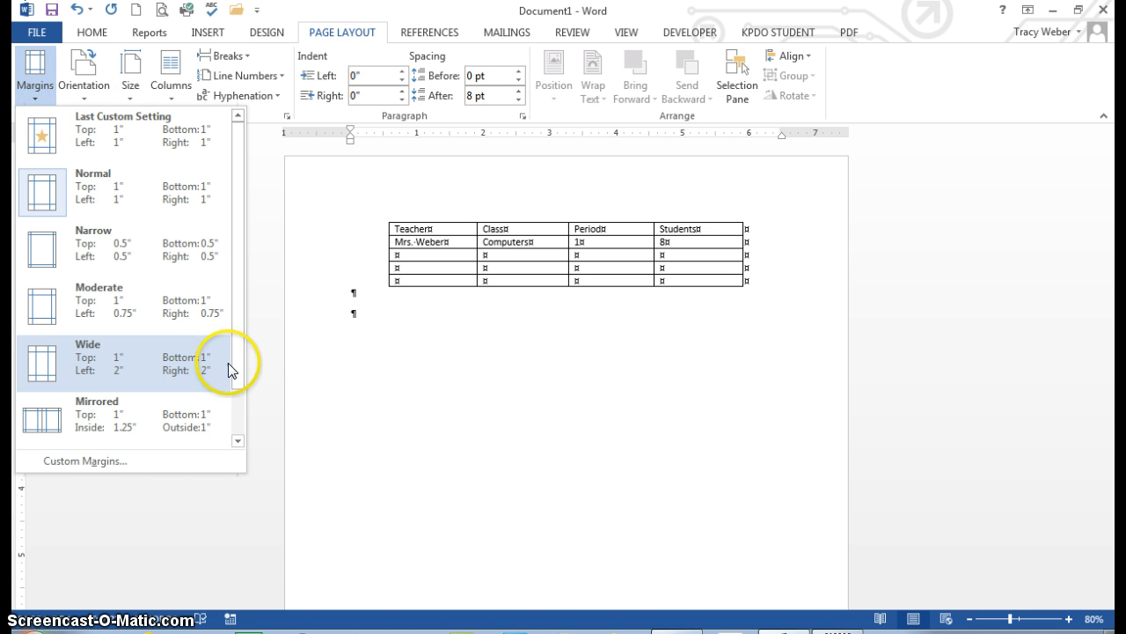
left_click(107, 460)
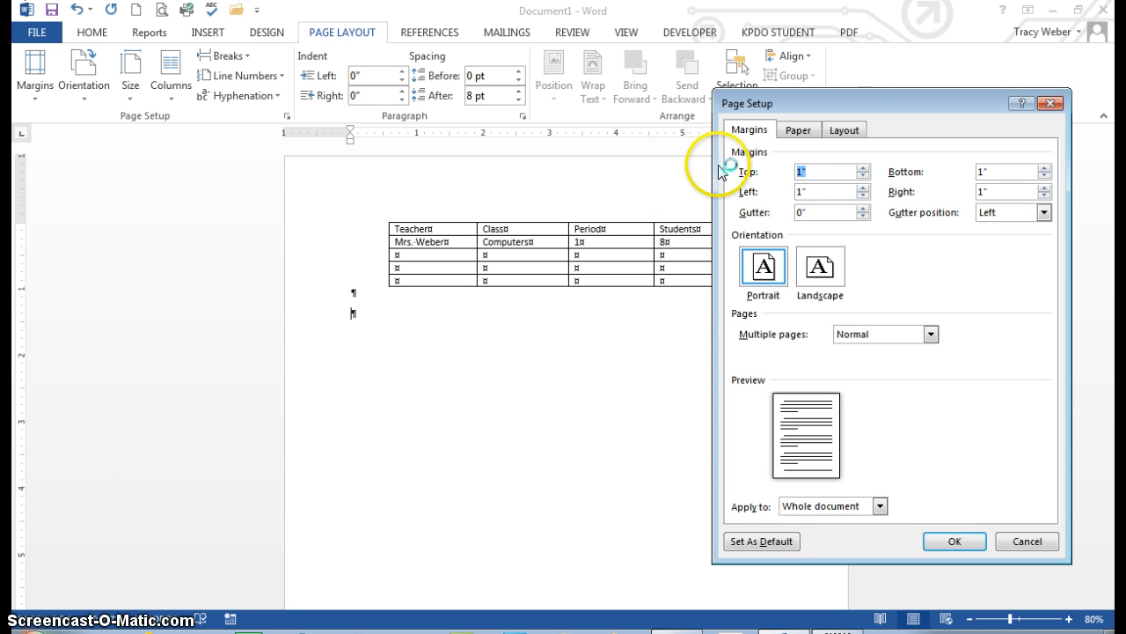
left_click(845, 130)
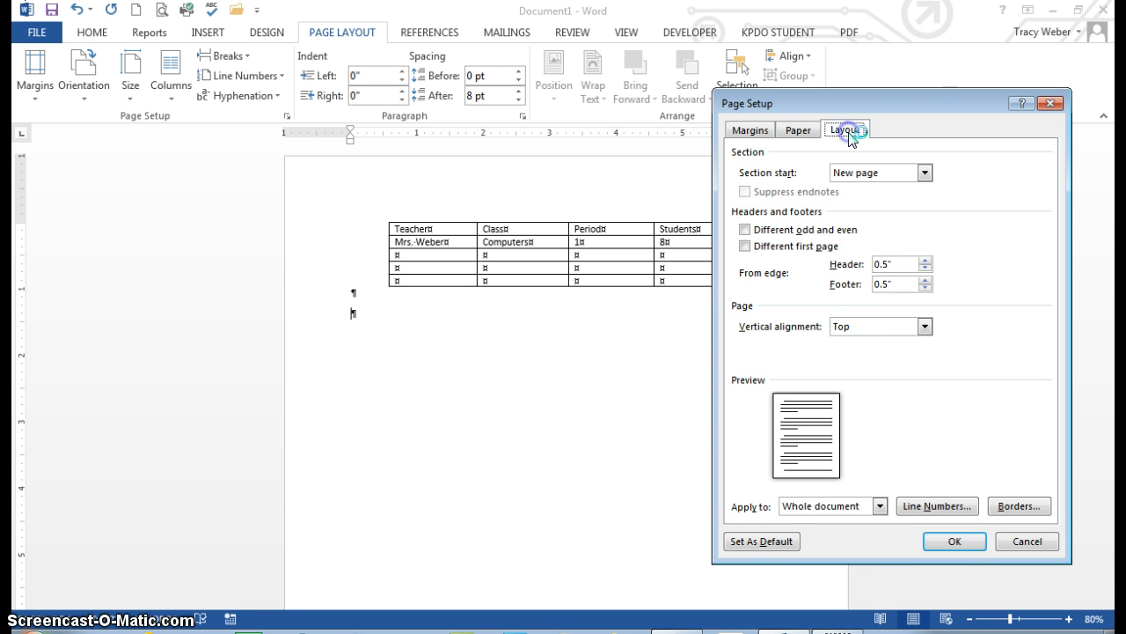
left_click(876, 327)
left_click(873, 350)
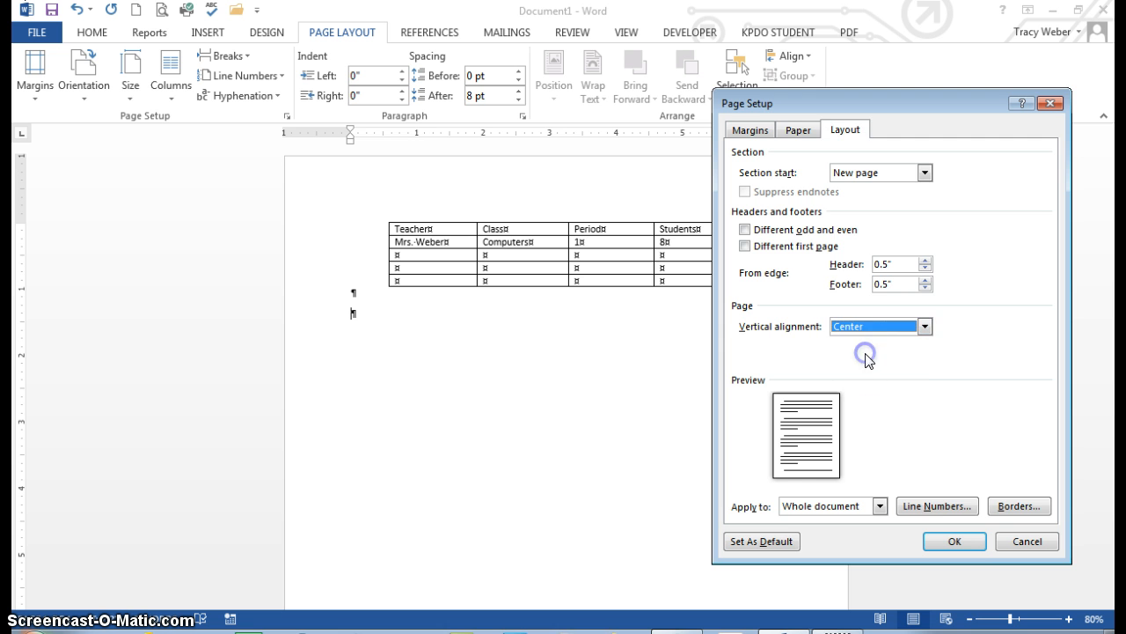
left_click(940, 542)
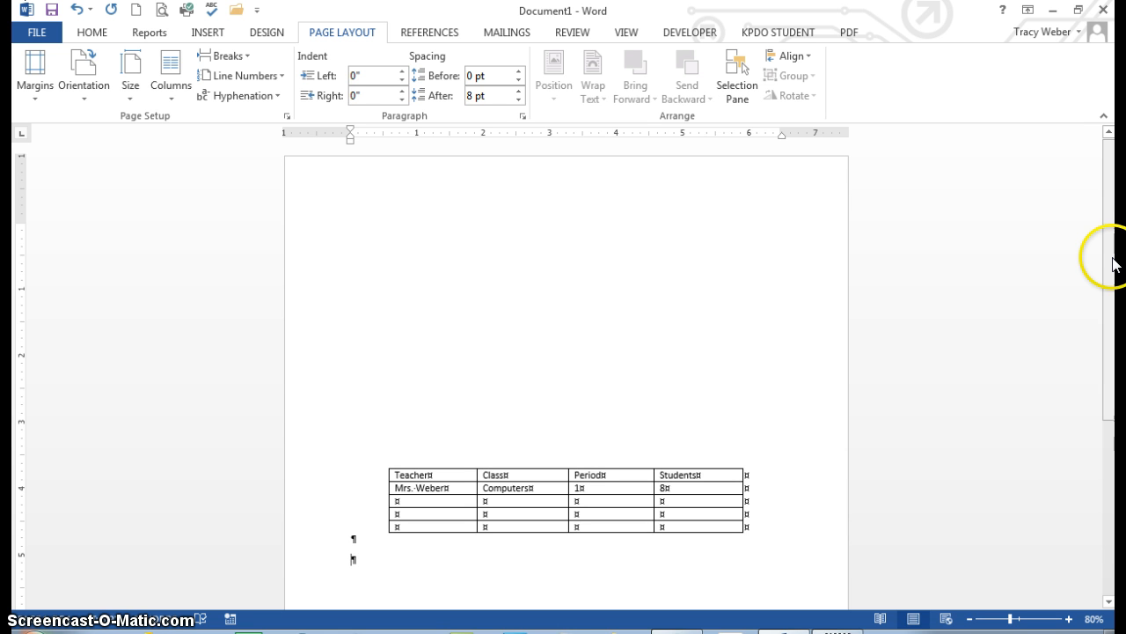
scroll(1106, 252, "down", 5)
scroll(1106, 264, "up", 5)
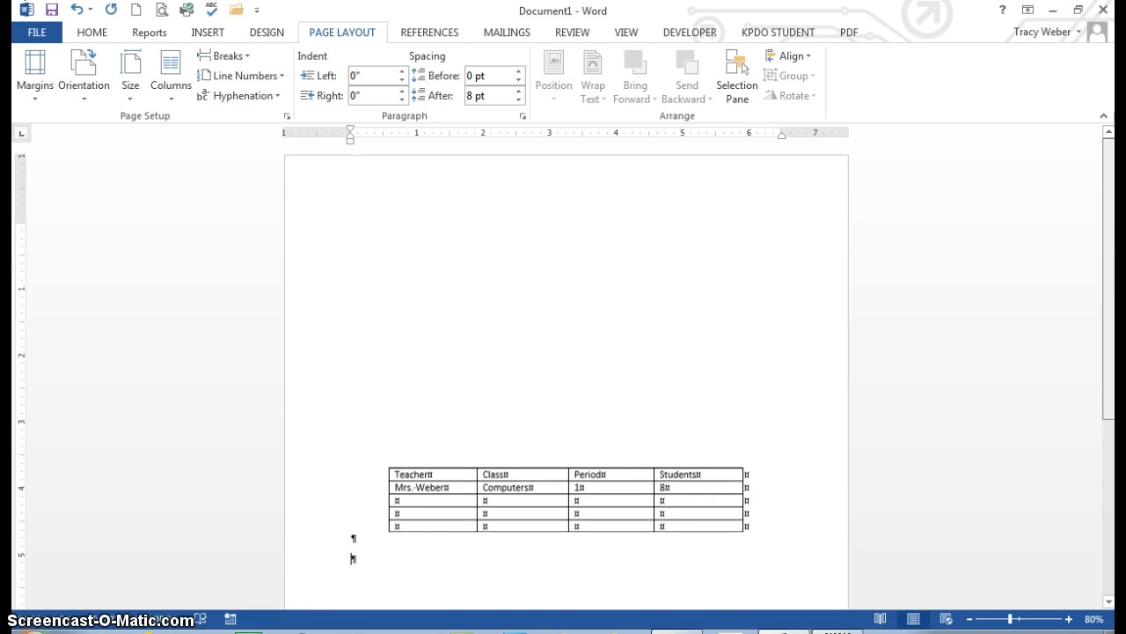